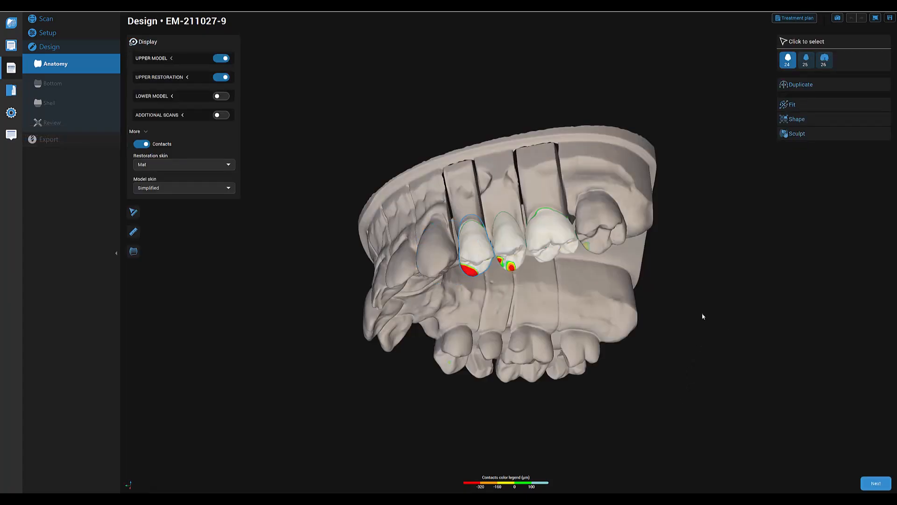
- Adjust the position and rotation of the tooth 24 restoration in the arch with the Fit tool
right_drag(716, 343, 680, 252)
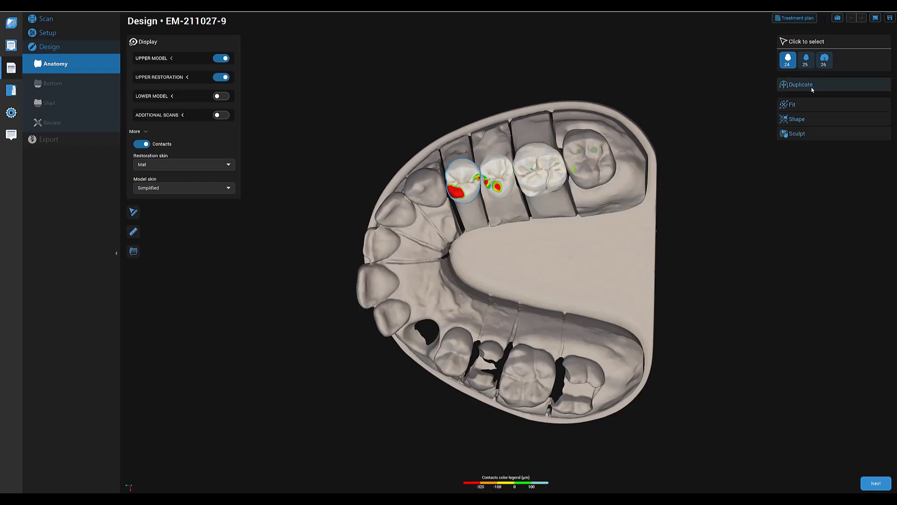
click(808, 107)
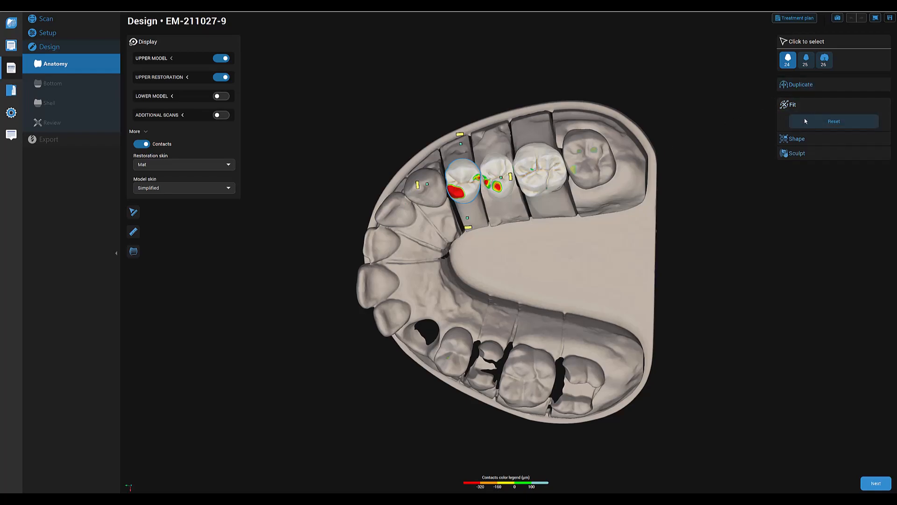
drag(510, 176, 512, 166)
right_drag(487, 247, 504, 360)
drag(425, 336, 422, 338)
right_drag(422, 338, 536, 293)
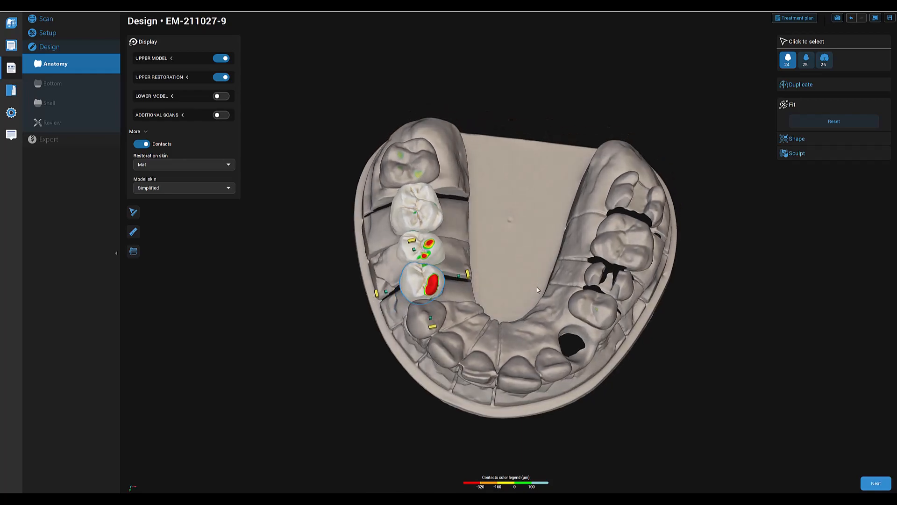
right_drag(496, 363, 446, 293)
- Select the tooth 25 restoration and refit its position between the neighbouring teeth
click(420, 273)
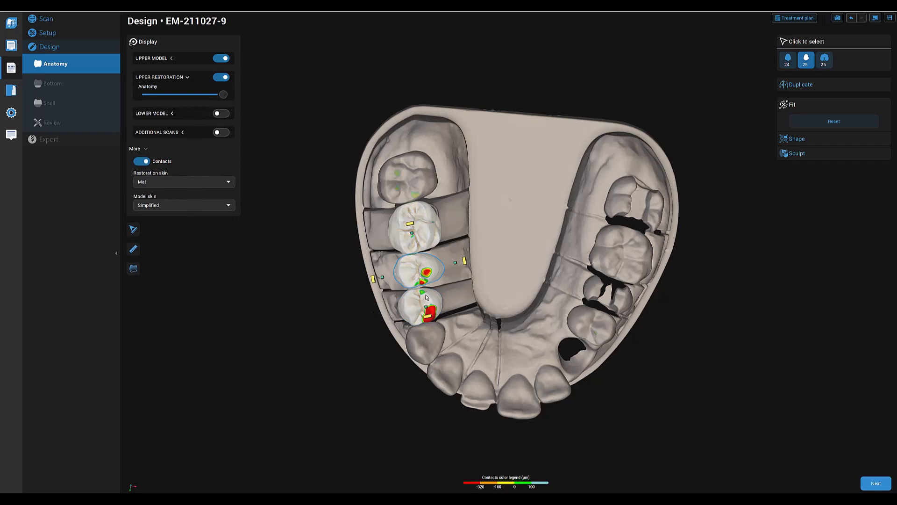
drag(426, 309, 426, 308)
drag(452, 263, 446, 263)
right_drag(489, 325, 444, 290)
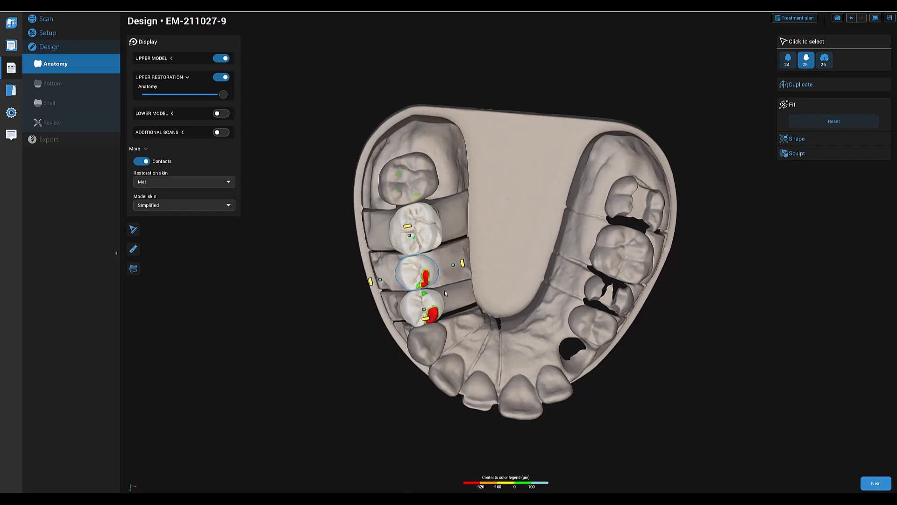
- Select the tooth 26 restoration and refit its position and size against the adjacent molar
click(420, 232)
drag(451, 224, 428, 231)
right_drag(486, 238, 447, 214)
right_drag(472, 273, 637, 424)
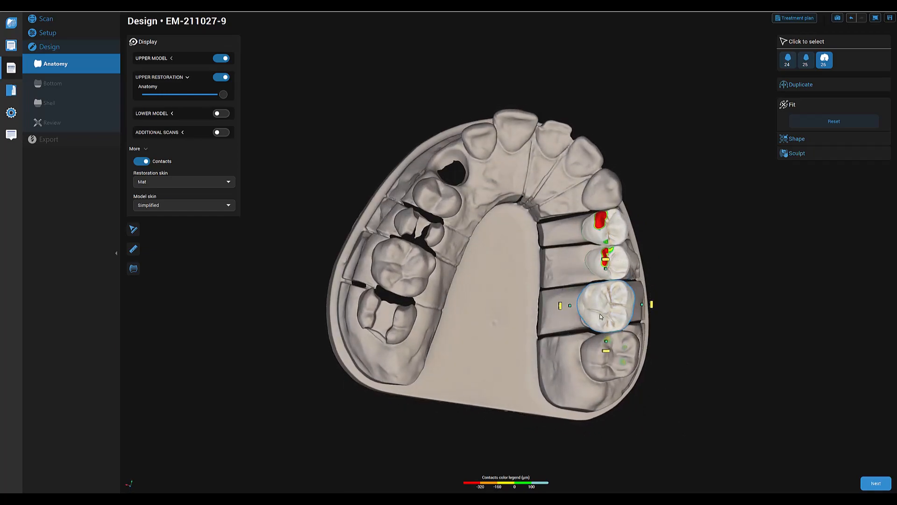
right_drag(669, 368, 606, 351)
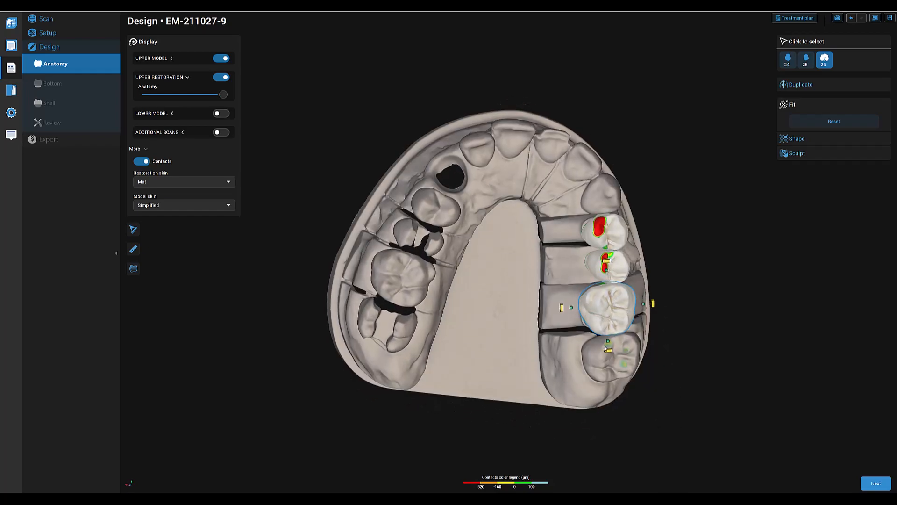
right_drag(573, 310, 611, 416)
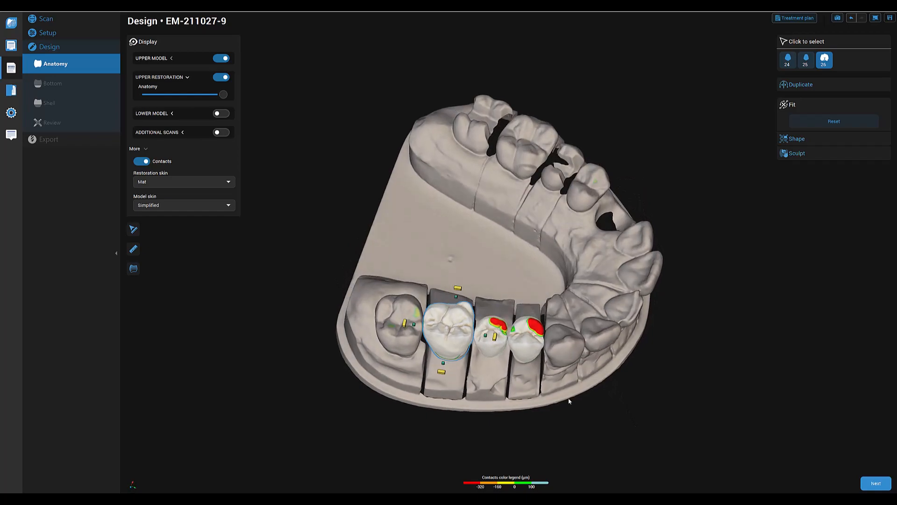
- Reshape the gum-facing end of the tooth 25 restoration using the Shape tool with a 5.5 mm scope
right_drag(545, 387, 721, 320)
click(489, 295)
right_drag(503, 255, 477, 296)
click(796, 139)
drag(799, 148, 833, 148)
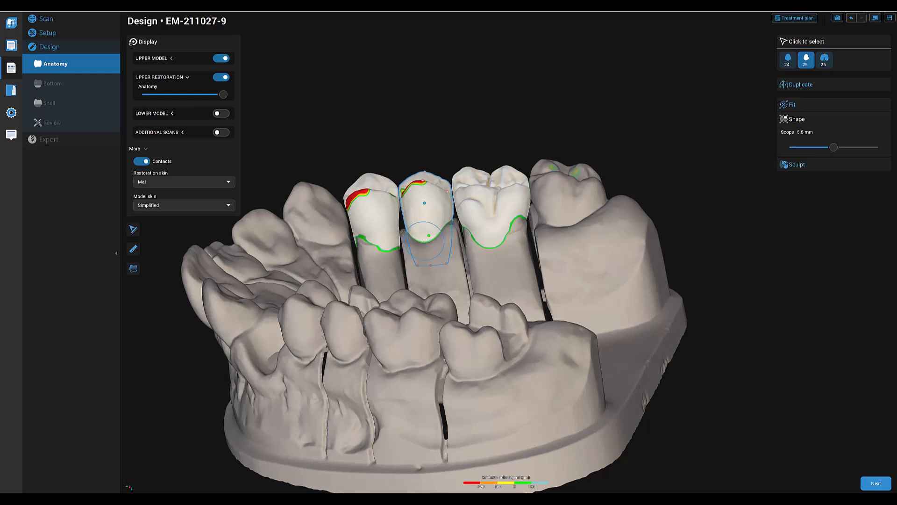
drag(424, 227, 428, 212)
right_drag(435, 263, 507, 252)
drag(369, 240, 369, 236)
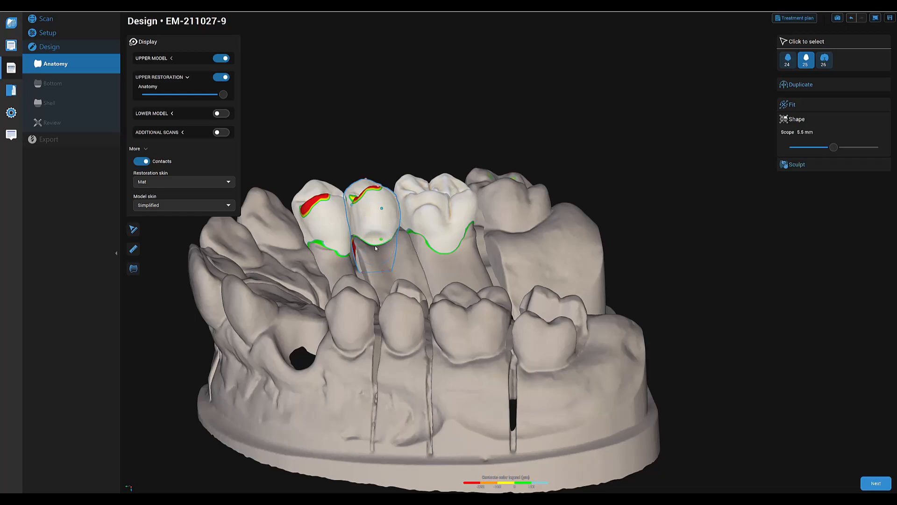
right_drag(375, 248, 543, 293)
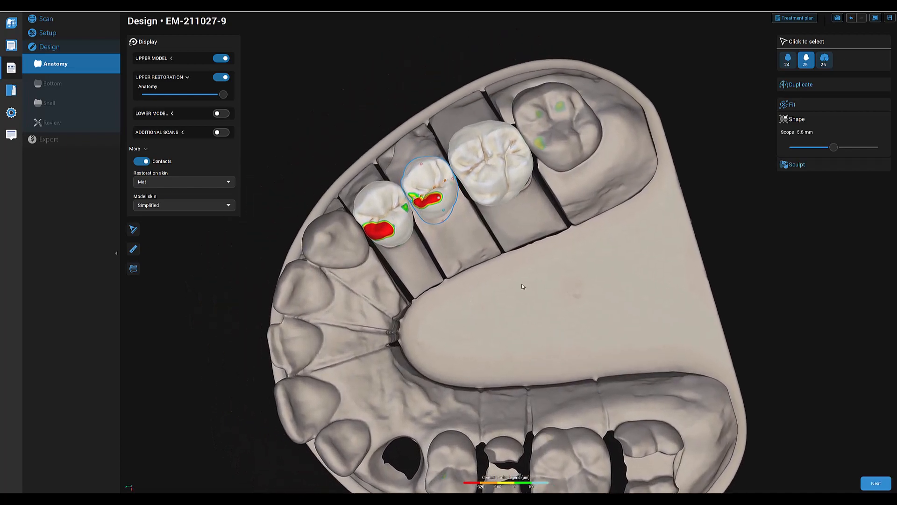
- Fine-tune the inner, palatal side of the tooth 24 restoration with the Fit tool
click(384, 234)
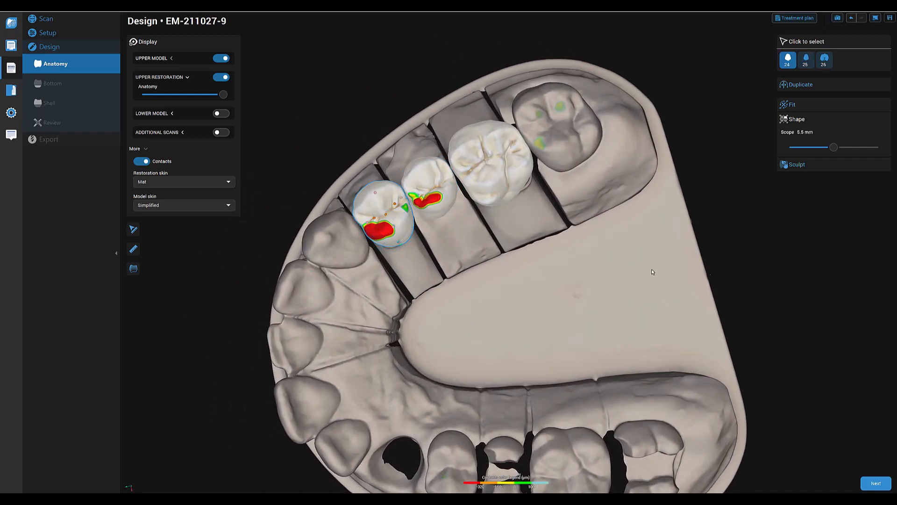
click(814, 102)
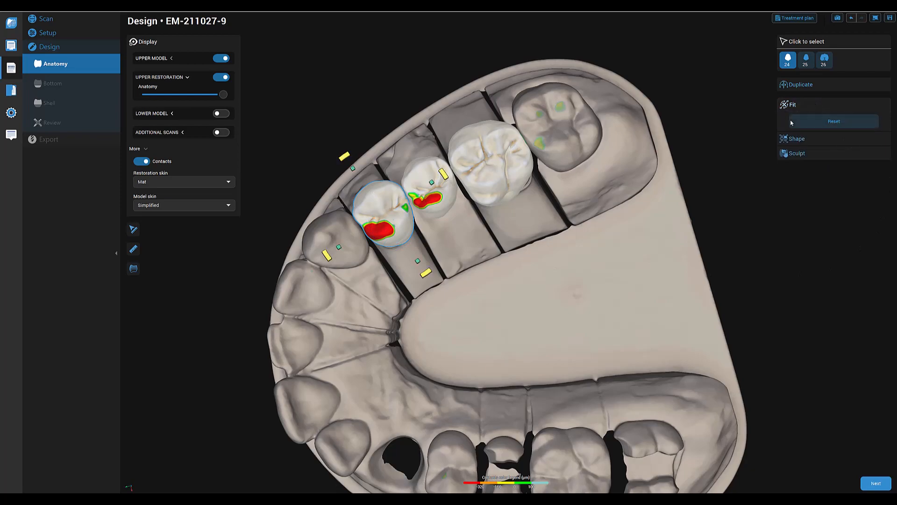
drag(418, 265, 417, 267)
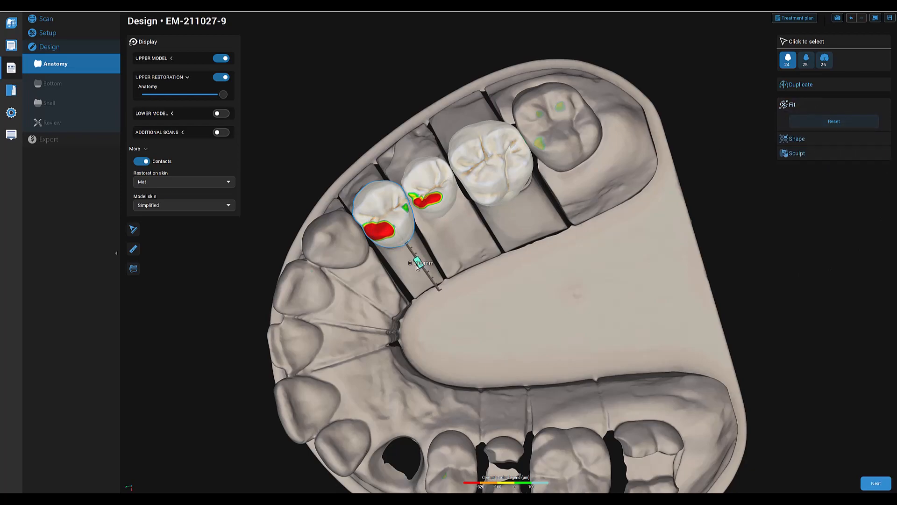
right_drag(428, 319, 466, 341)
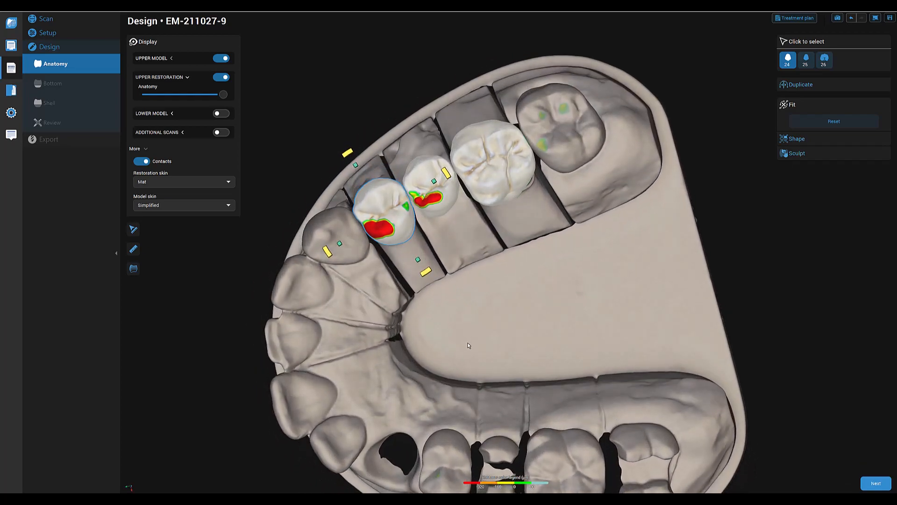
click(416, 259)
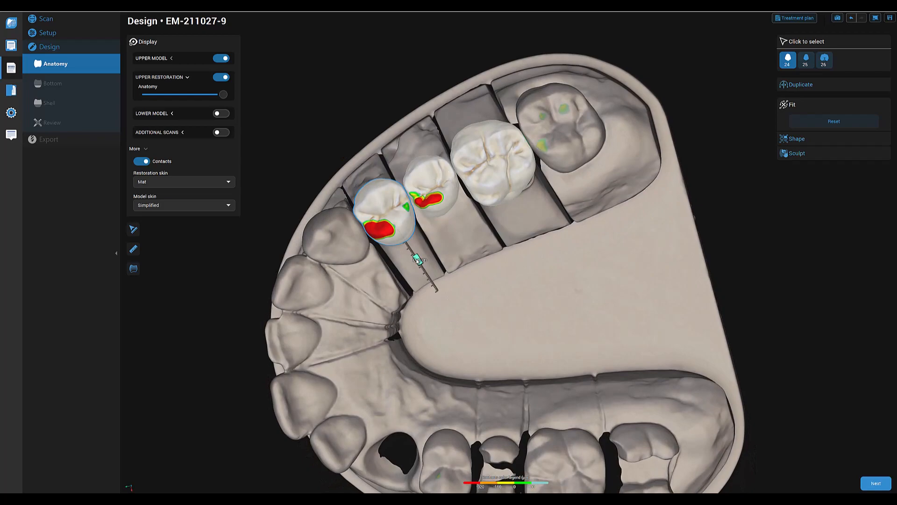
right_drag(417, 261, 415, 211)
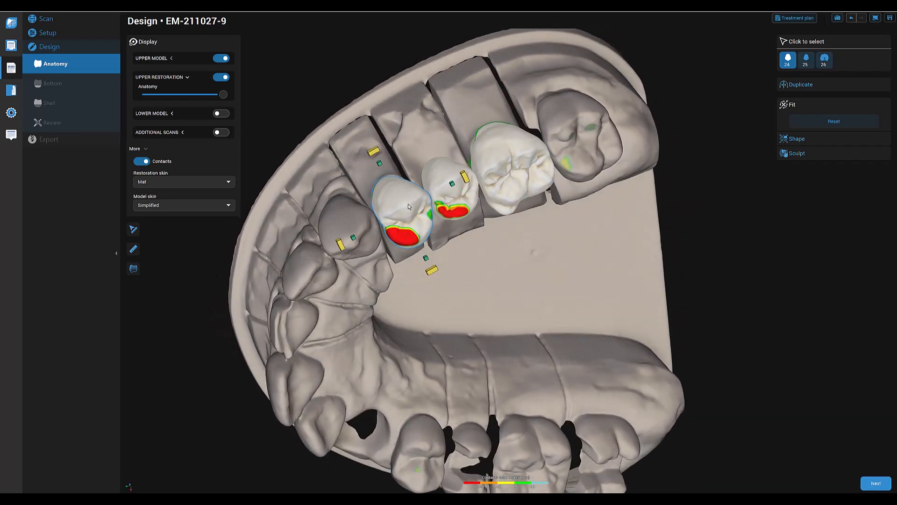
right_drag(520, 317, 448, 327)
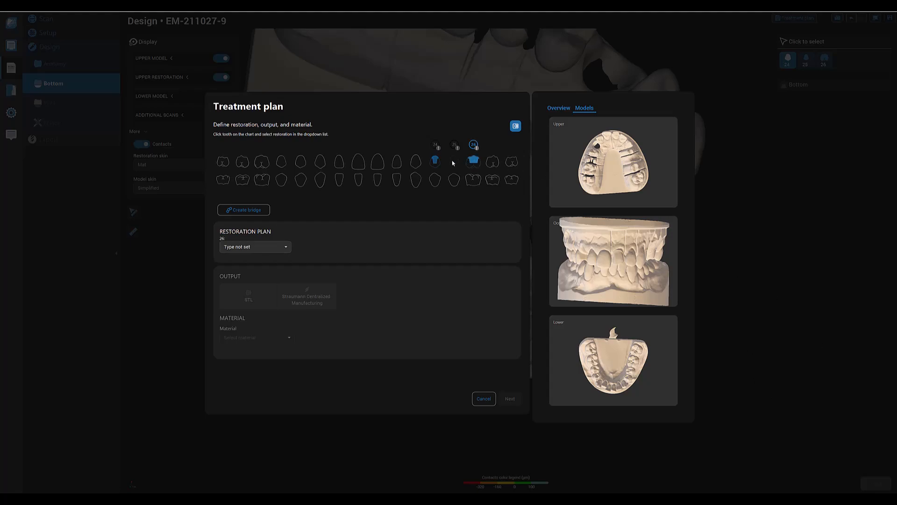
- Create and validate a bridge spanning teeth 24 to 26 in the treatment plan
click(252, 210)
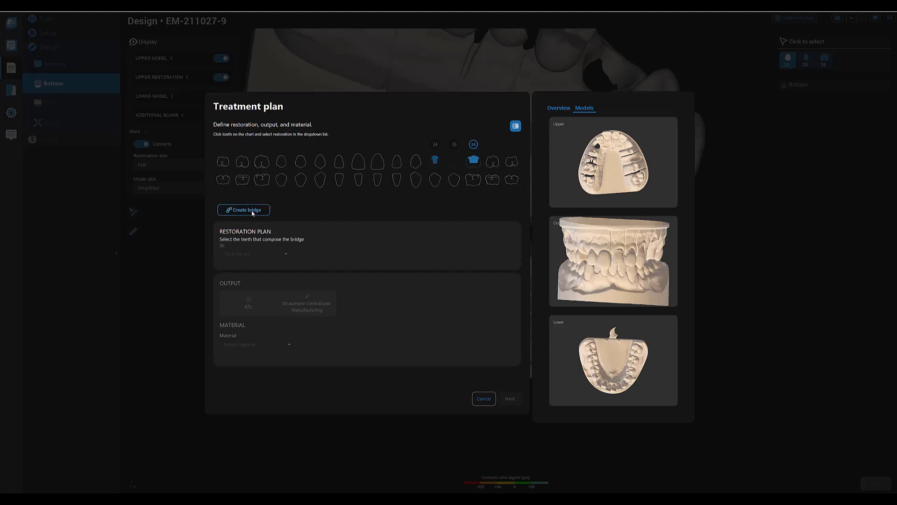
click(433, 161)
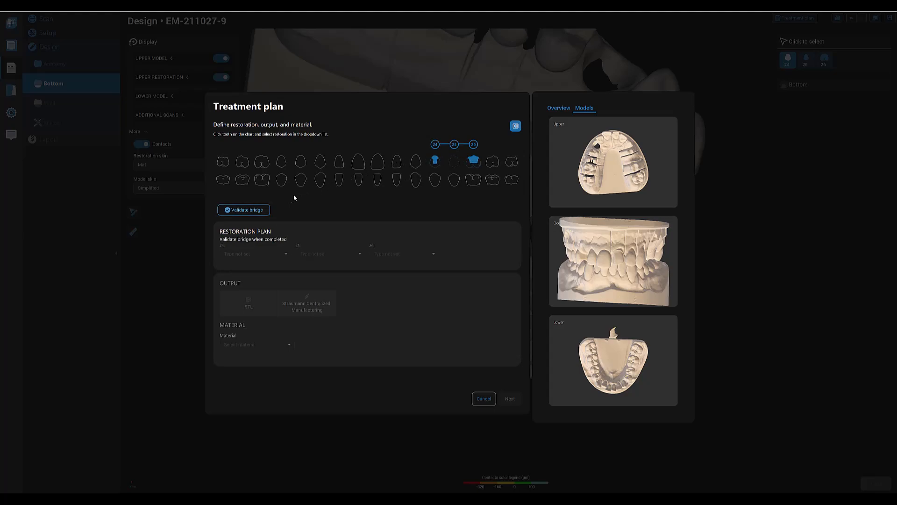
click(261, 210)
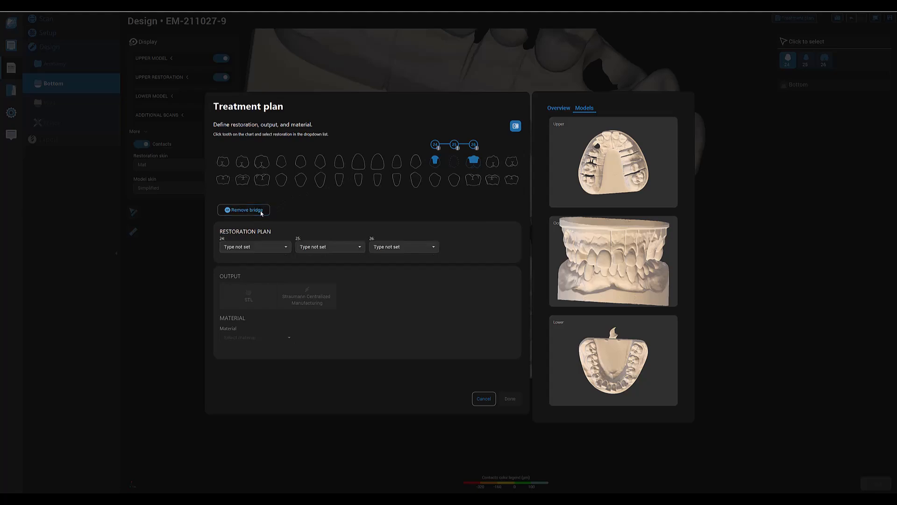
- Set the bridge's restoration types to Reduced Crown for 24, Reduced Pontic for 25 and Full Crown for 26
click(274, 248)
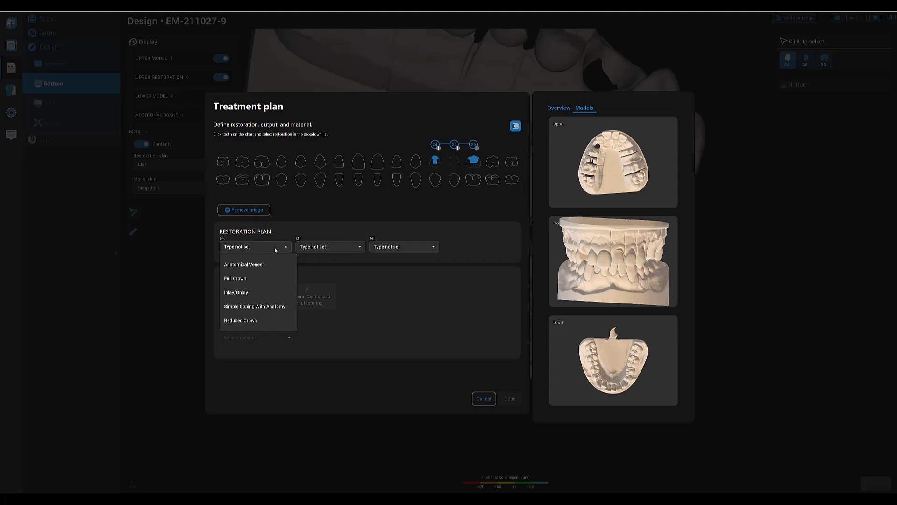
click(268, 320)
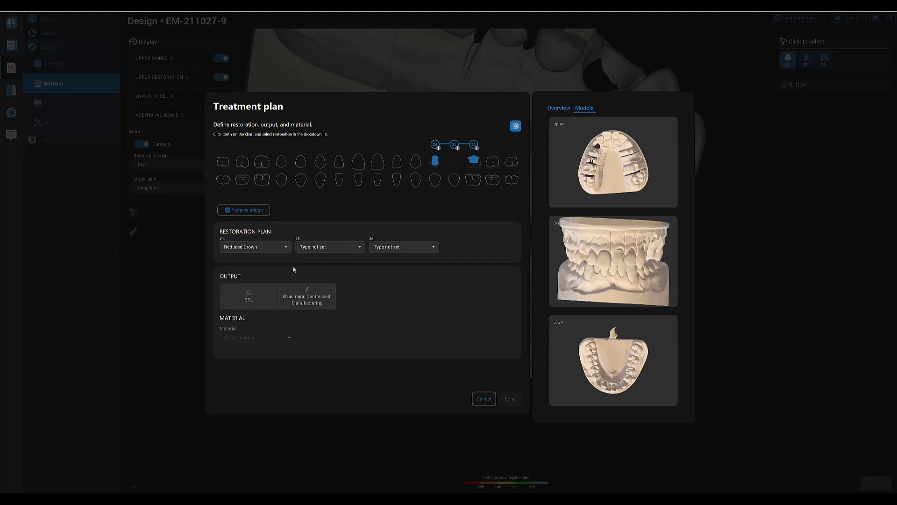
click(335, 247)
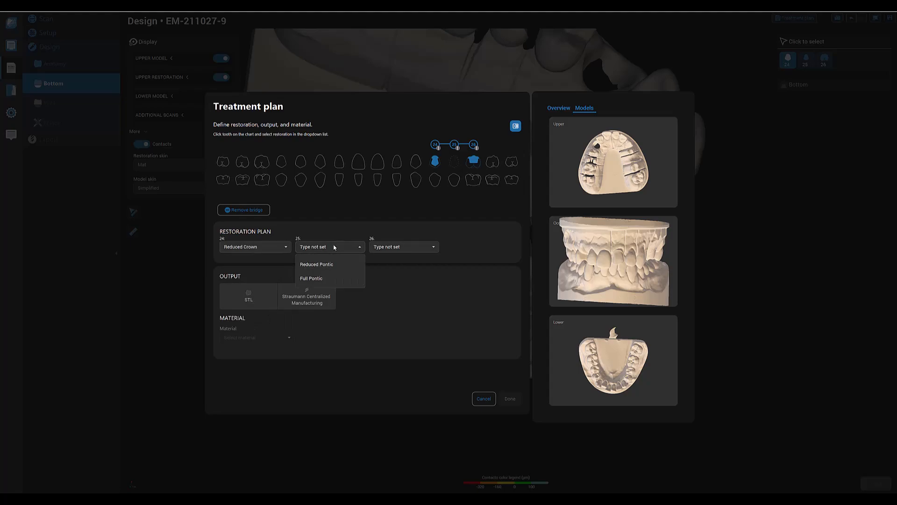
click(319, 270)
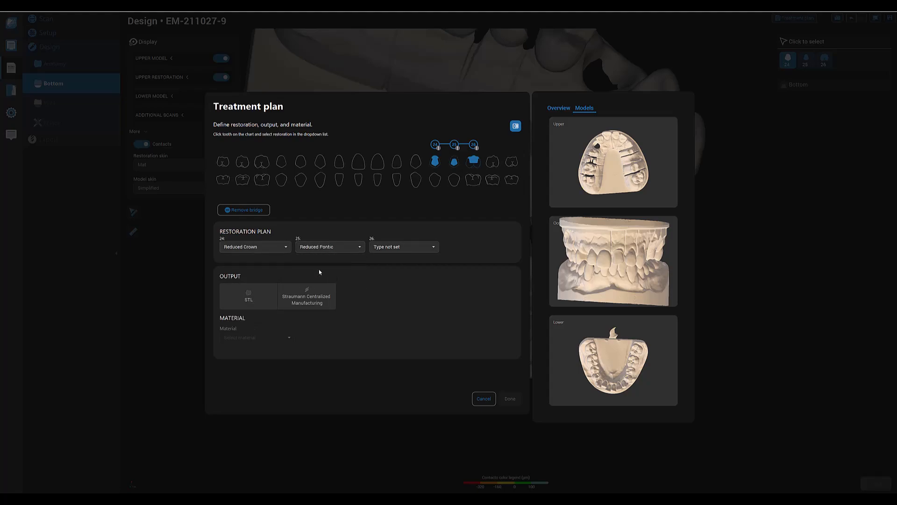
click(422, 248)
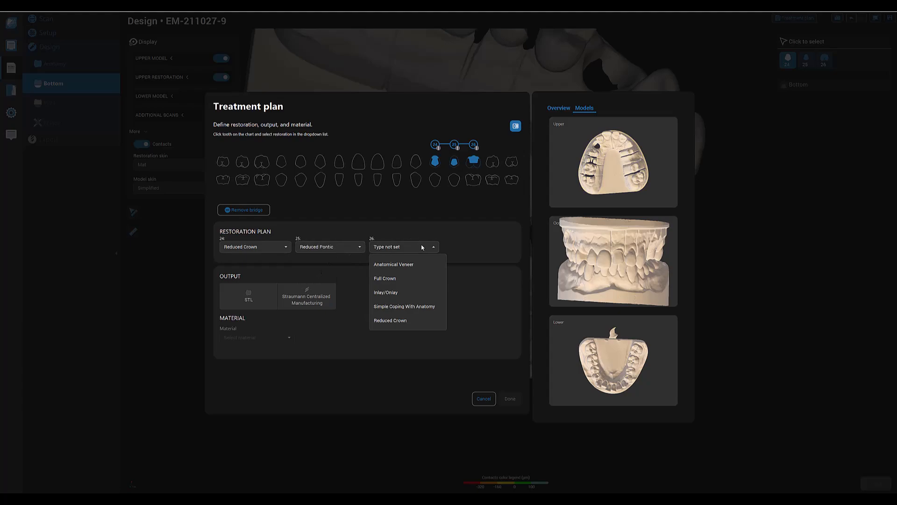
click(394, 279)
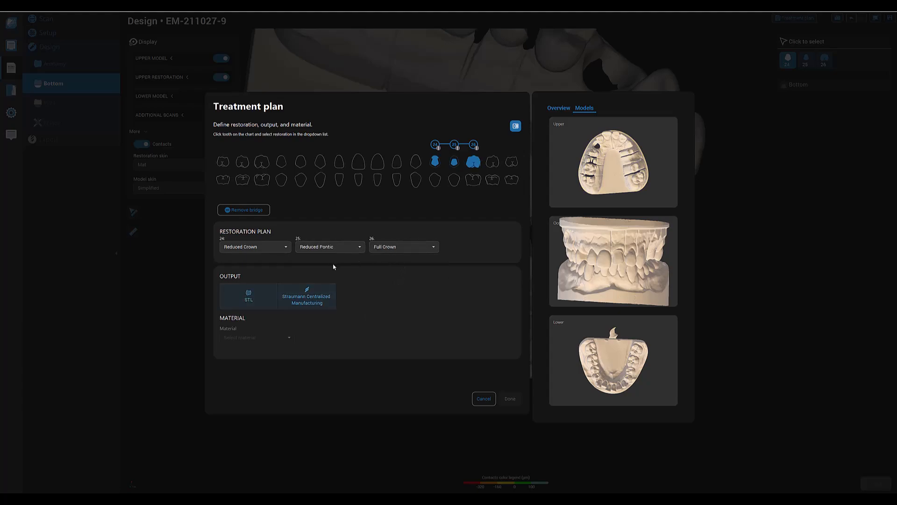
- Set the output to Straumann Centralized Manufacturing with coron® as the material, and apply the treatment plan
click(316, 295)
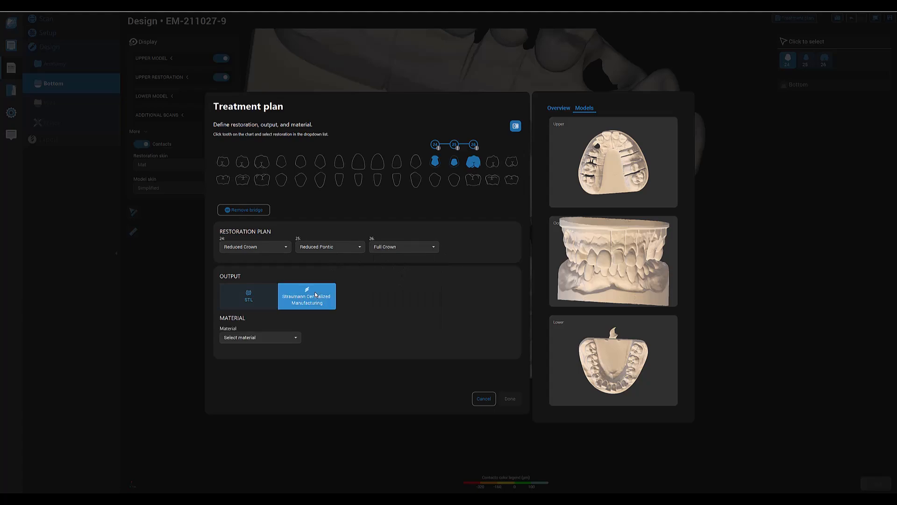
click(287, 337)
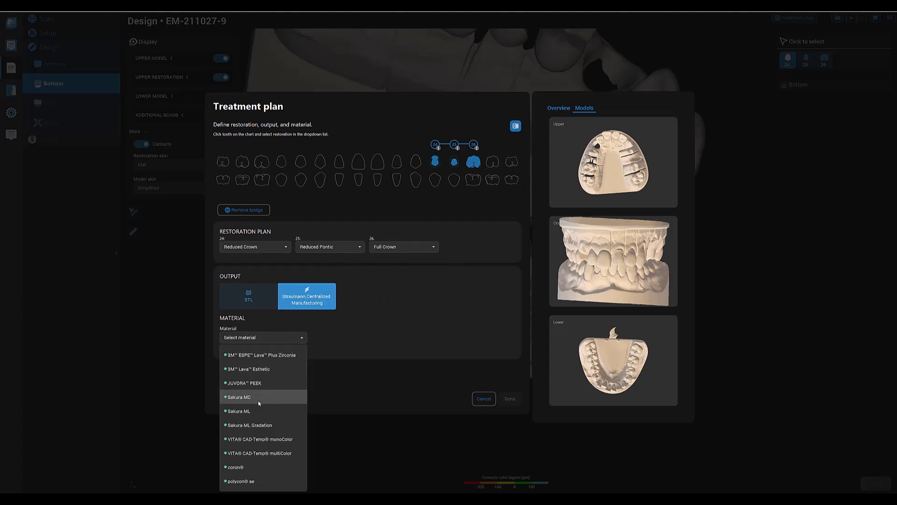
click(258, 468)
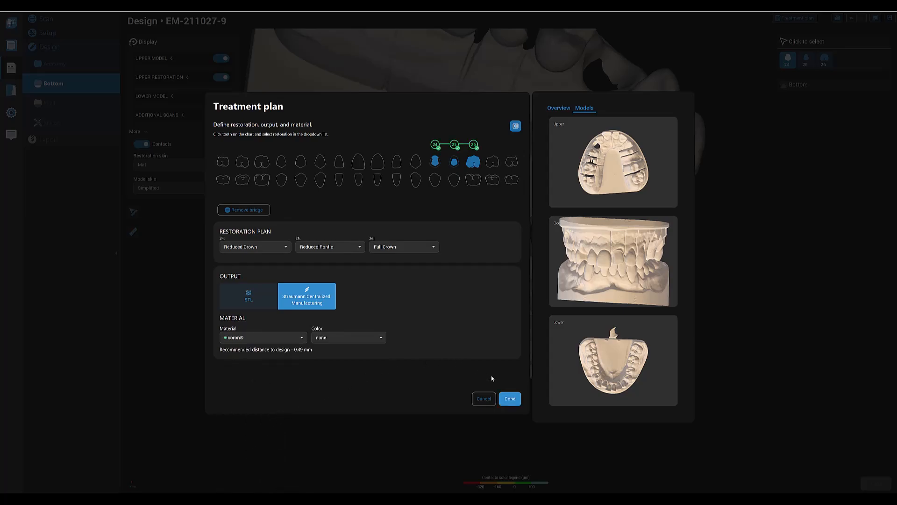
click(510, 399)
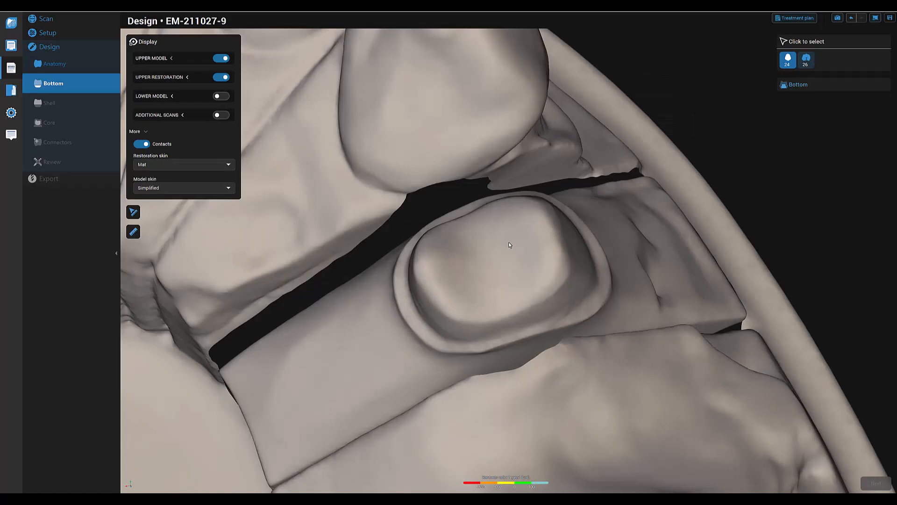
- Generate the margin line proposal for tooth 24 using Smart detect
click(797, 85)
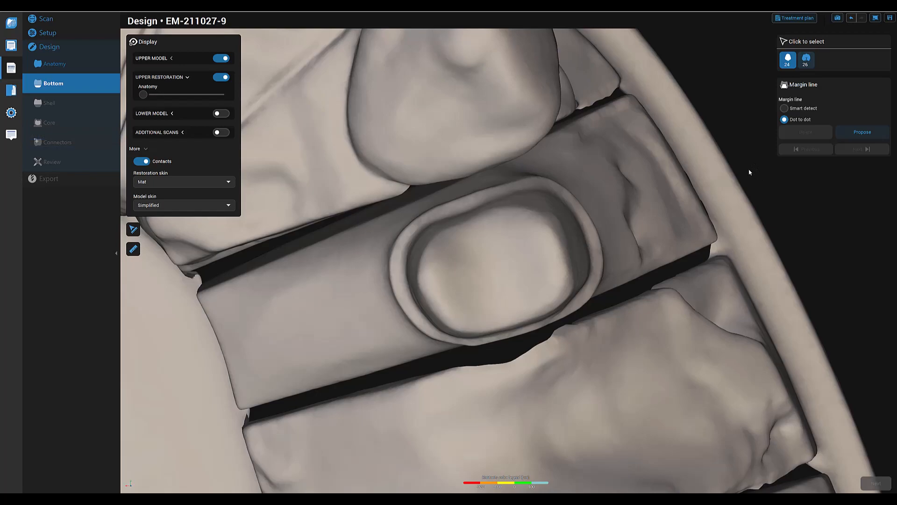
click(785, 108)
click(855, 133)
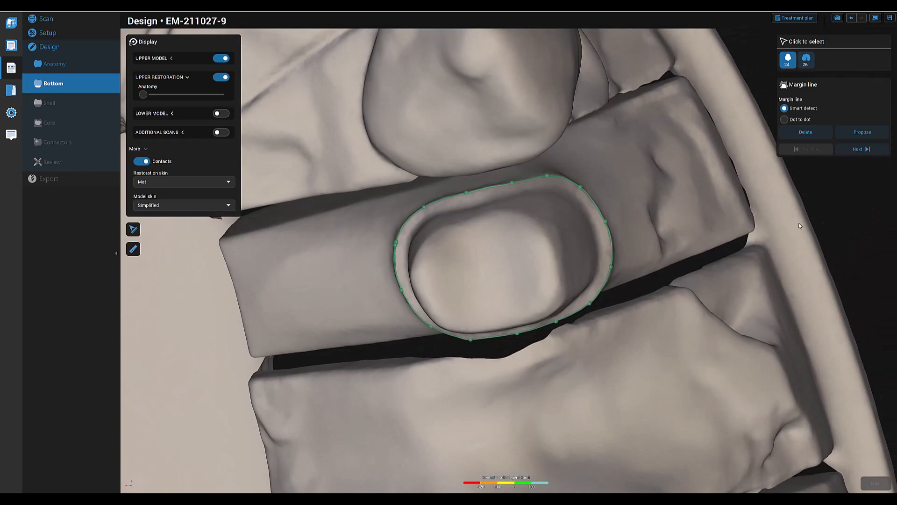
- Generate the margin line for tooth 26 with Smart detect and accept it to continue to the insertion path
click(859, 150)
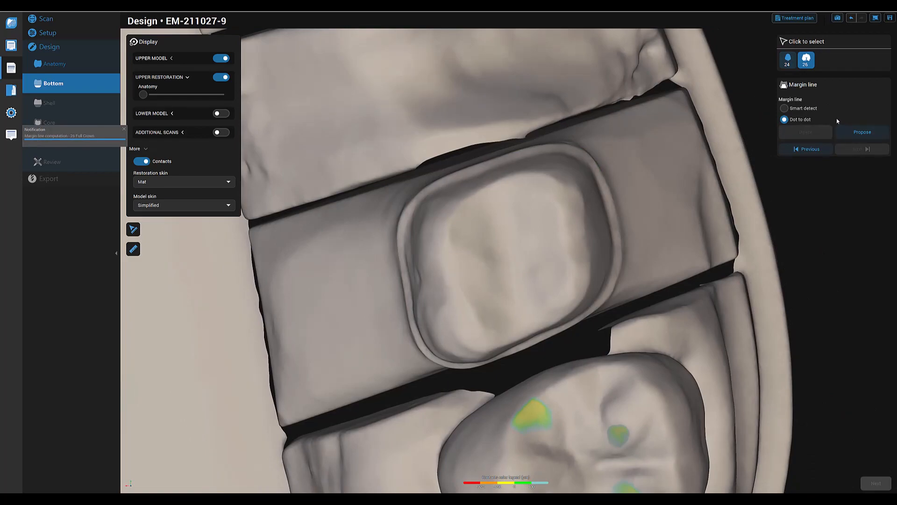
click(785, 108)
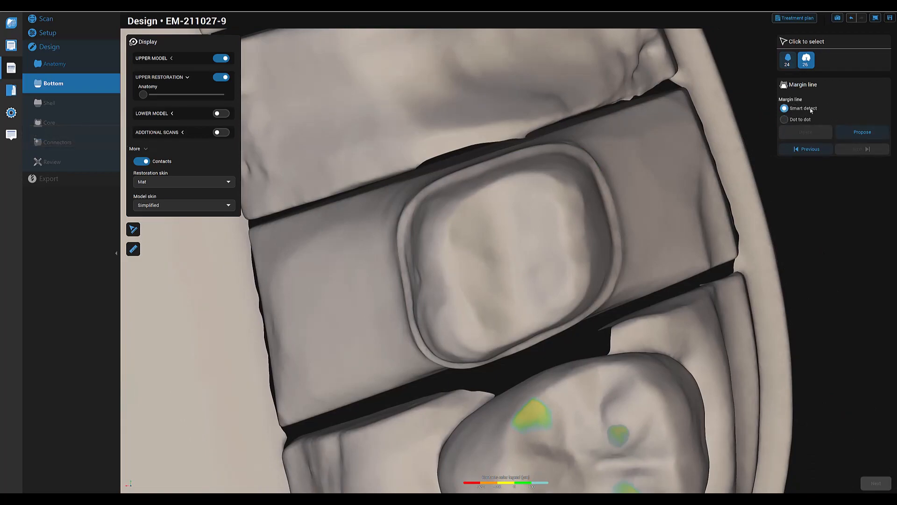
click(849, 133)
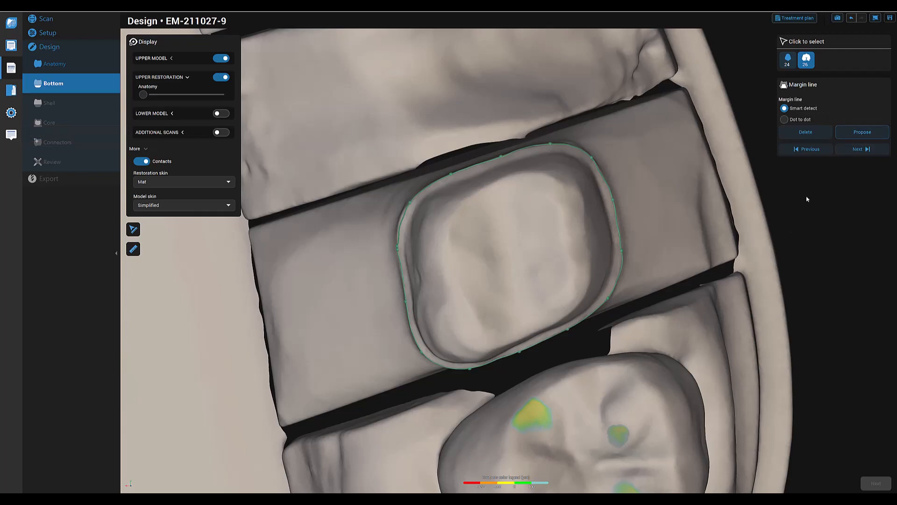
right_drag(719, 348, 679, 353)
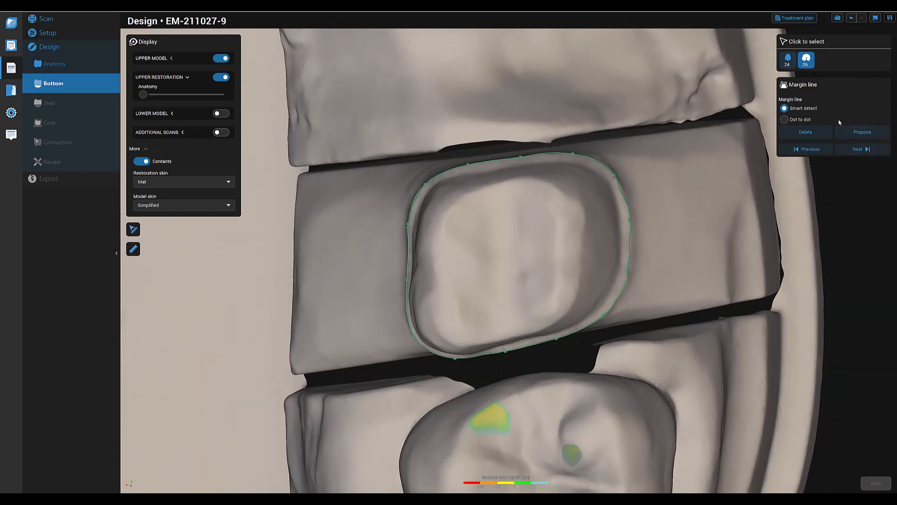
click(870, 150)
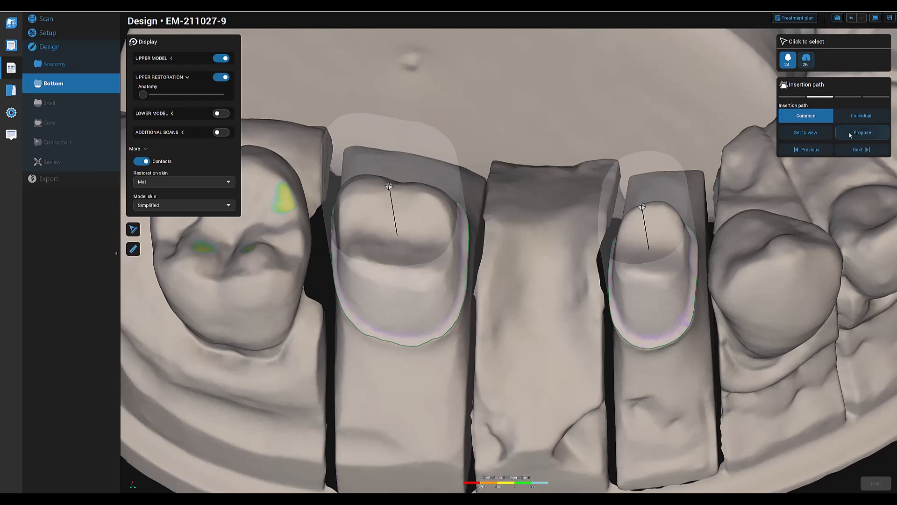
- Try setting the common insertion path to a new viewing direction, and return it to the proposed direction
right_drag(510, 250, 580, 317)
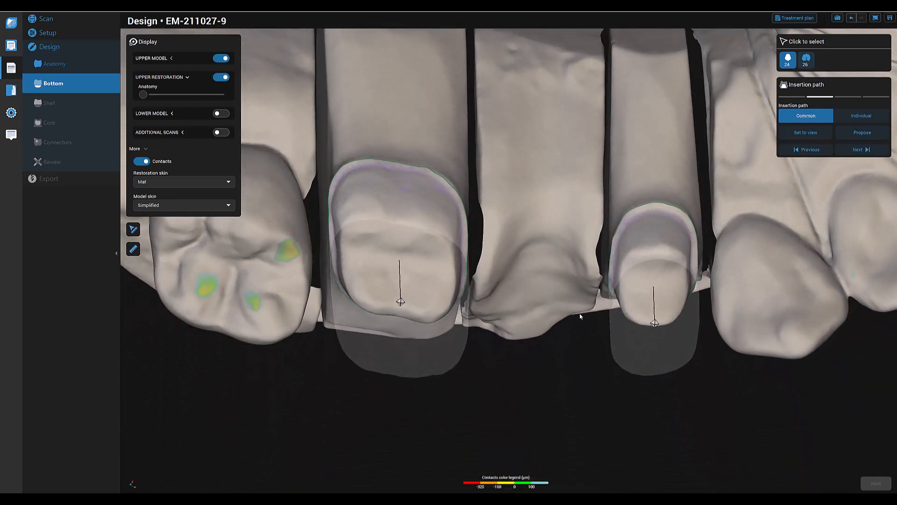
click(806, 134)
right_drag(762, 310, 778, 291)
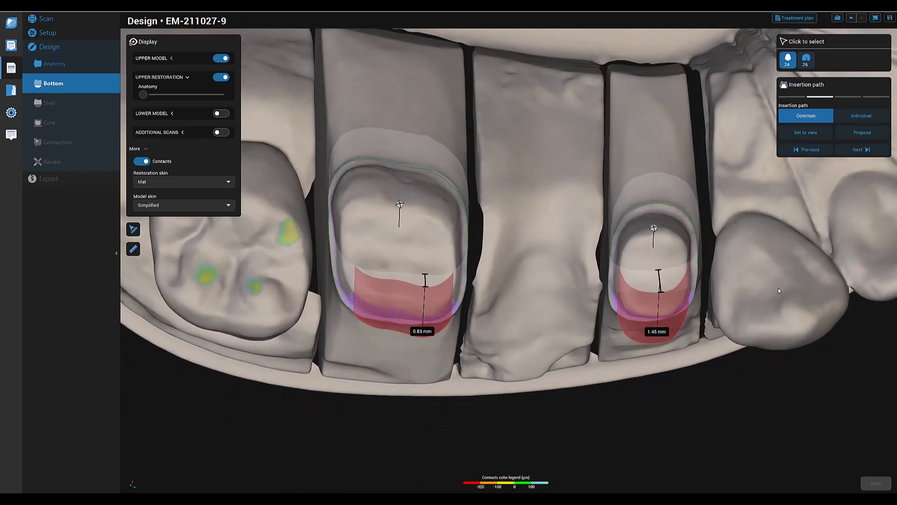
click(860, 132)
- Switch to individual insertion paths and tilt the direction arrows of teeth 24 and 26 slightly
right_drag(820, 323, 814, 208)
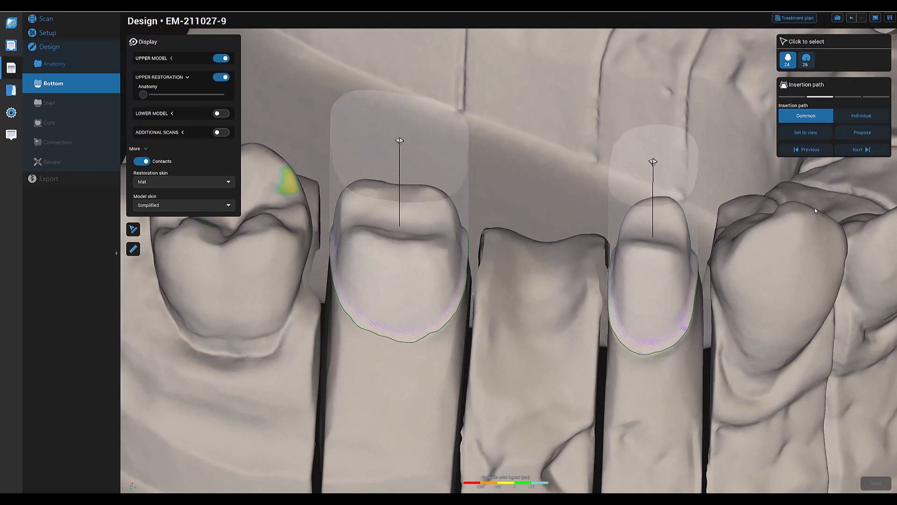
click(866, 118)
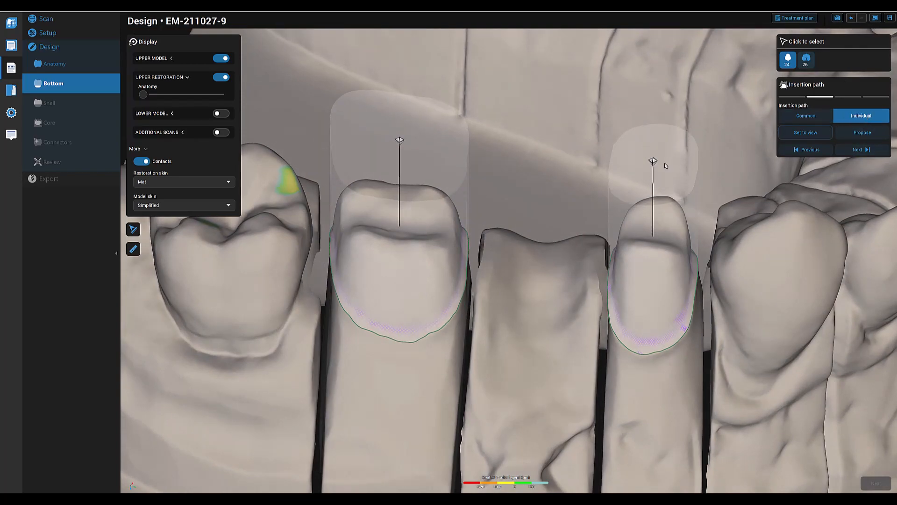
drag(653, 159, 661, 164)
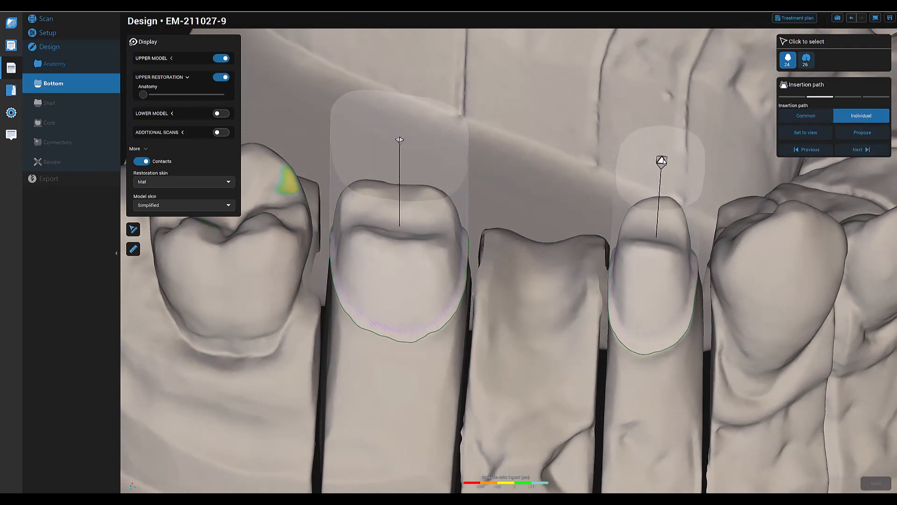
drag(399, 136, 394, 140)
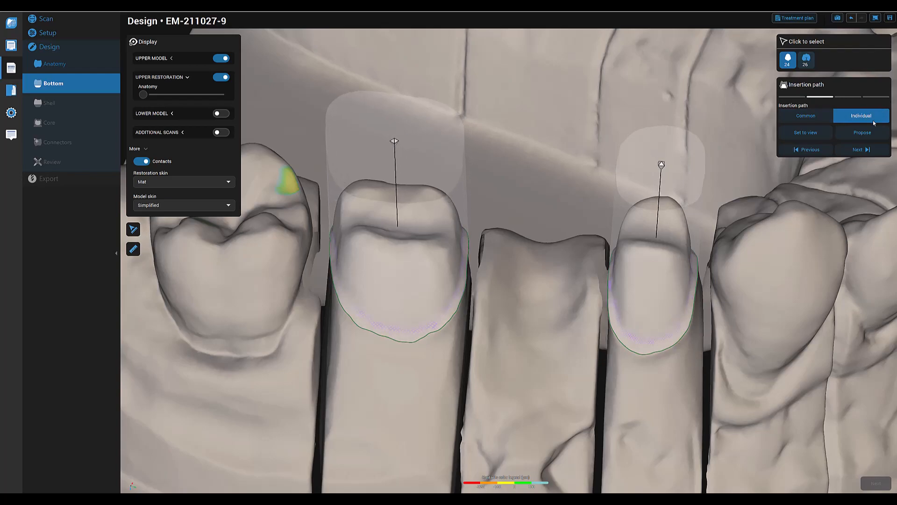
- Propose the individual insertion path for tooth 24 and accept its default fitting and material thickness parameters
click(865, 135)
right_drag(754, 275, 775, 257)
click(859, 152)
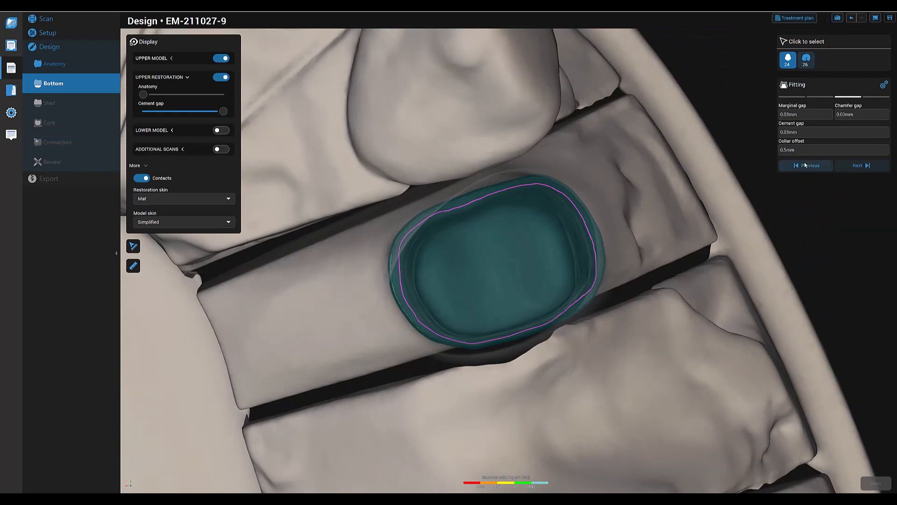
click(853, 166)
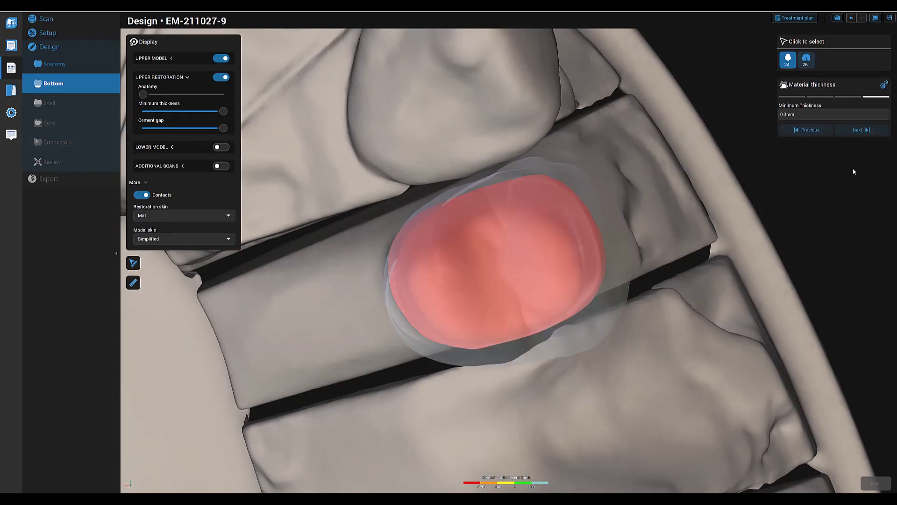
click(862, 130)
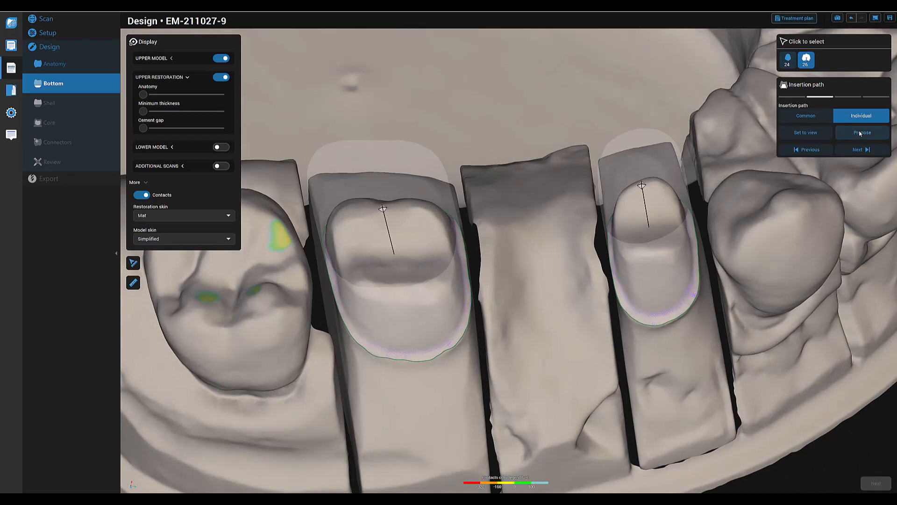
- Propose the insertion path for tooth 26 and accept its default fitting and minimum thickness settings
click(860, 133)
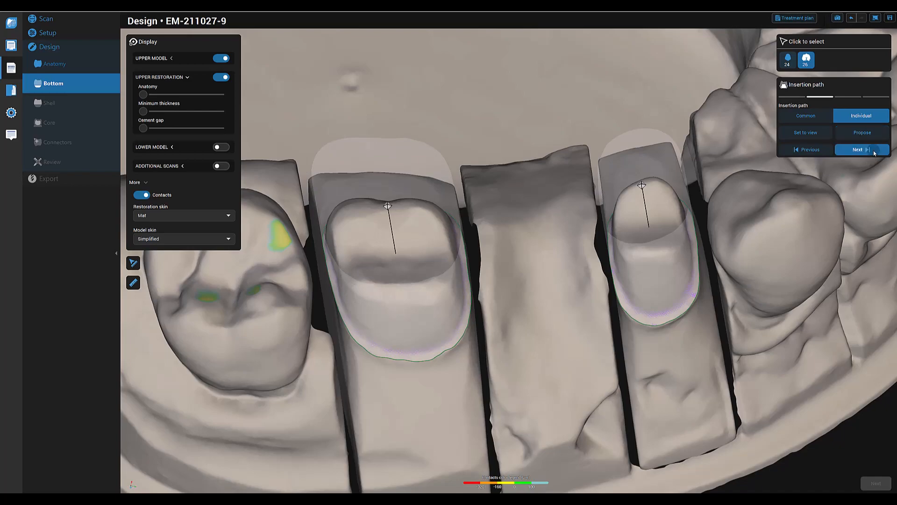
click(872, 150)
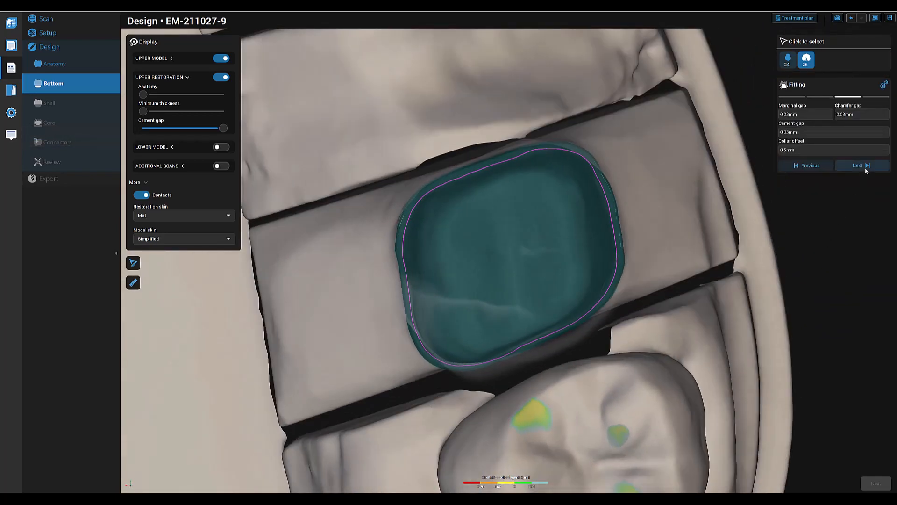
click(864, 168)
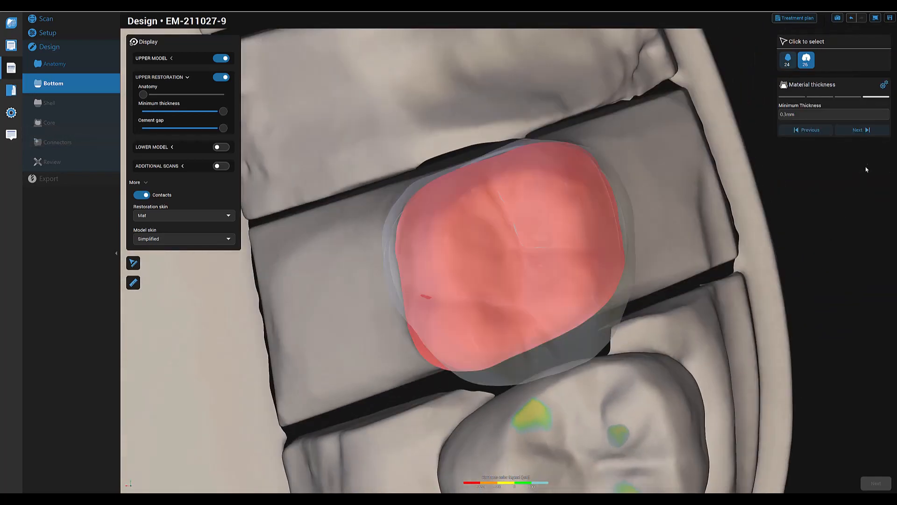
click(864, 130)
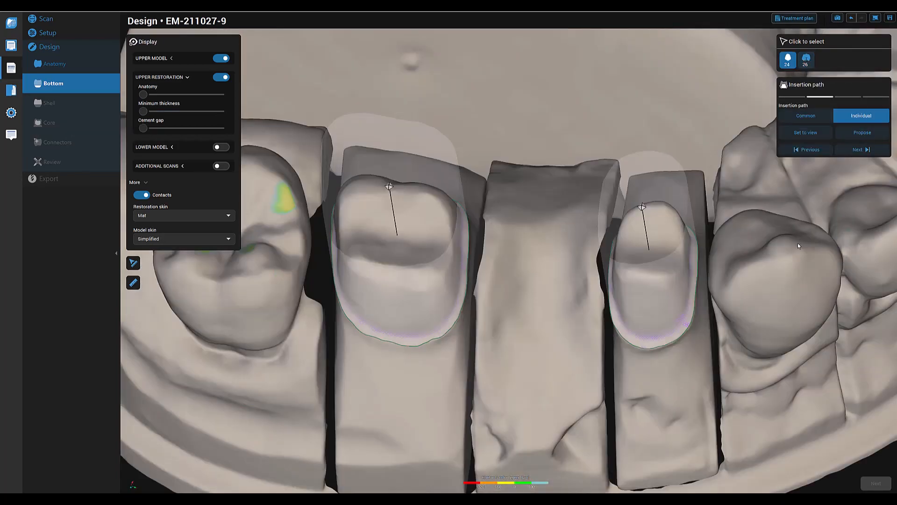
- Confirm tooth 24's insertion path, fitting and minimum thickness, and complete the Bottom stage
click(859, 151)
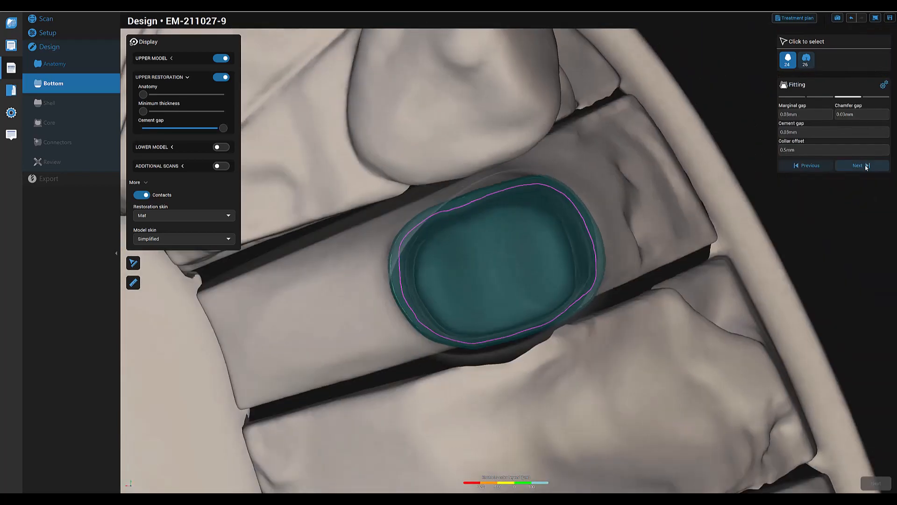
click(865, 164)
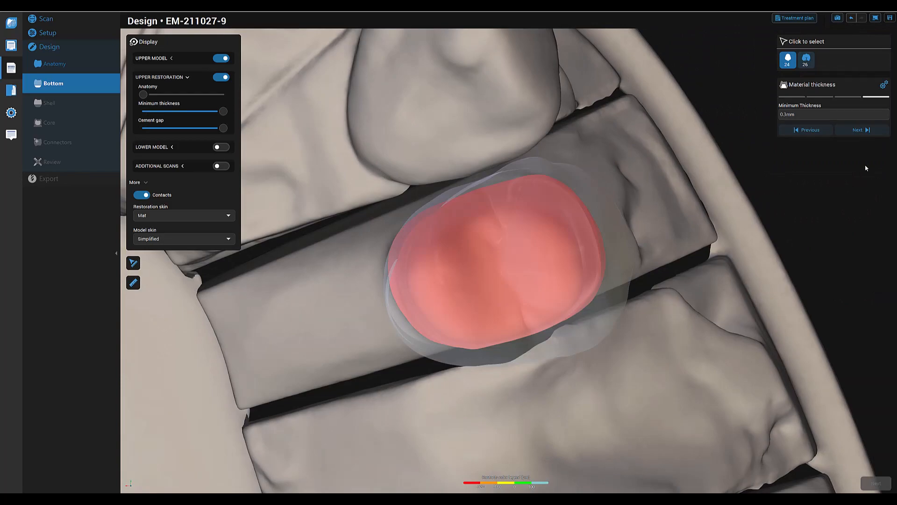
click(861, 131)
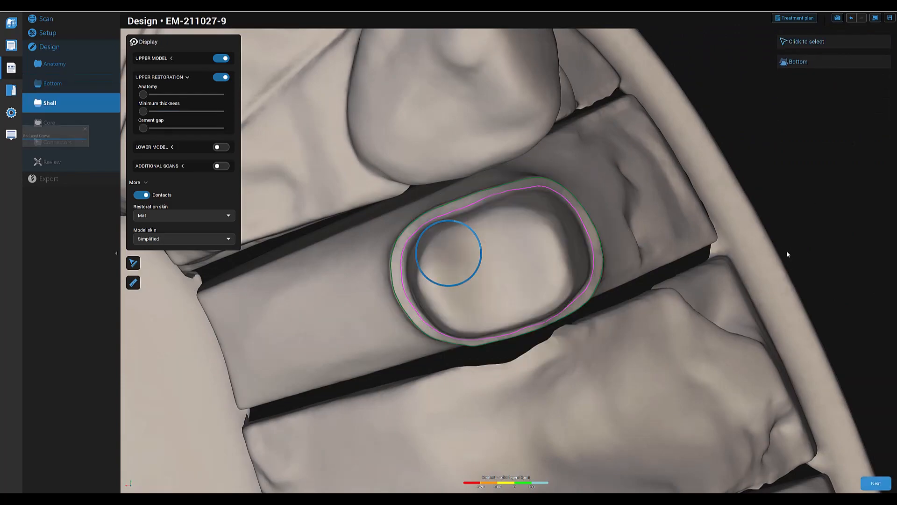
- Inspect the generated shell of the bridge on teeth 24 to 26 and proceed to the Core stage
right_drag(727, 379, 655, 424)
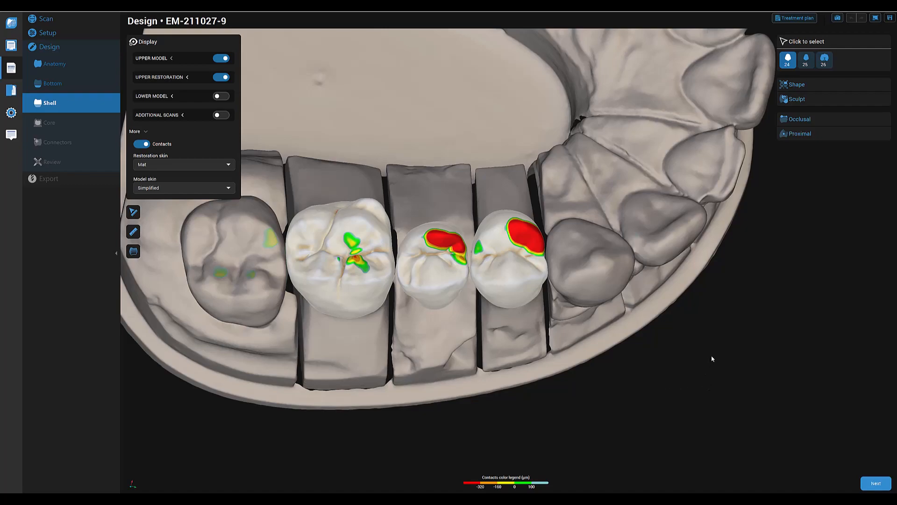
middle_drag(713, 357, 765, 334)
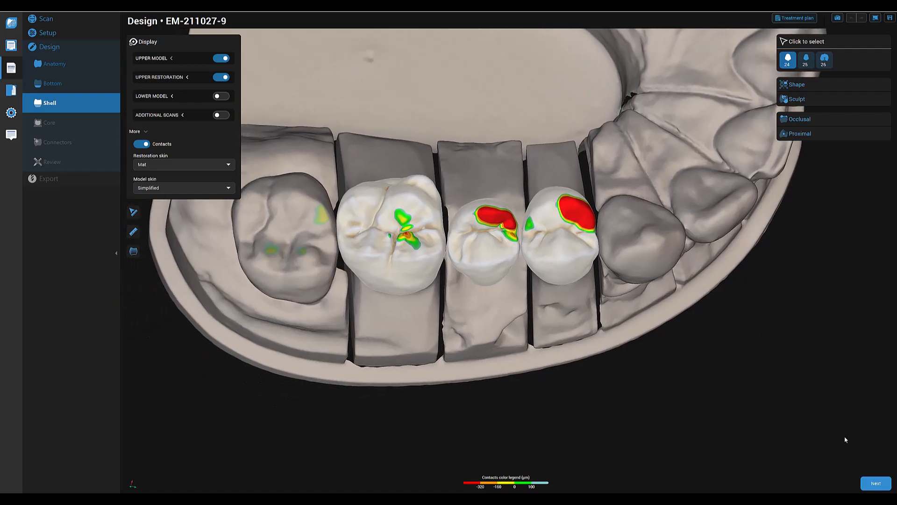
click(876, 484)
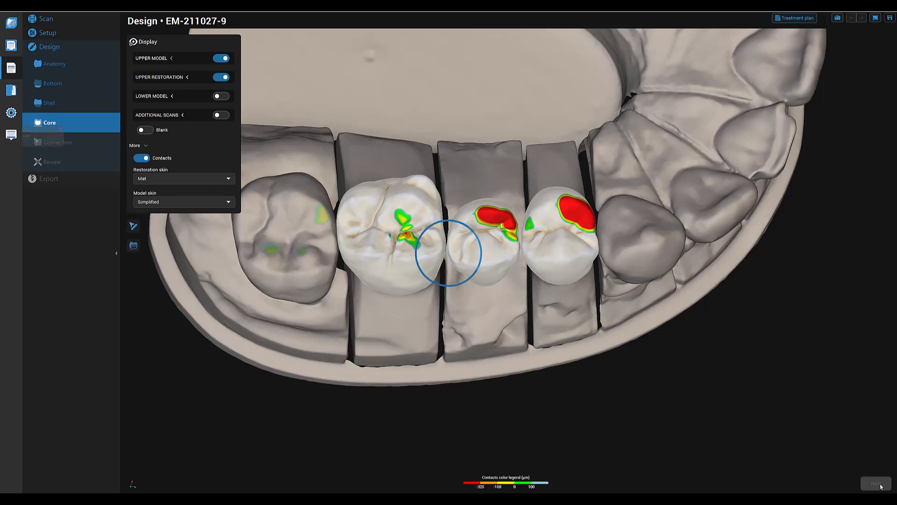